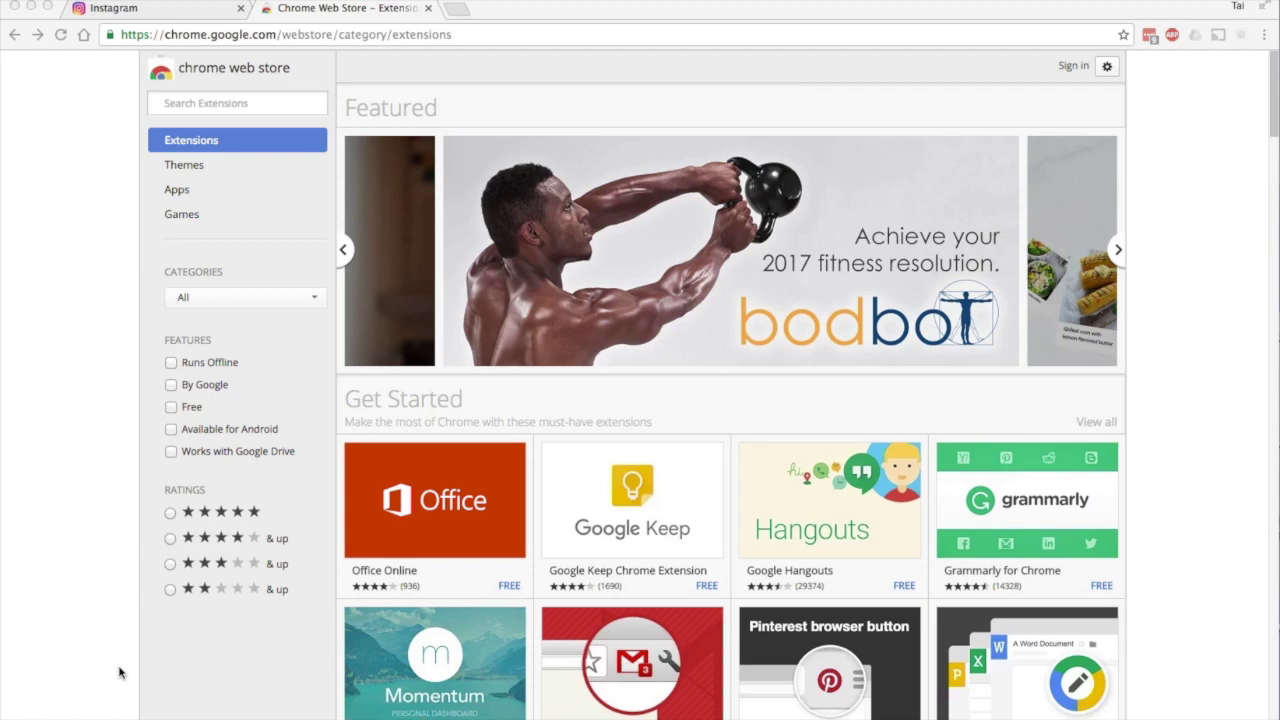
# Search the Chrome Web Store for "ig story" and open the details page of the Chrome IG Story extension
pyautogui.scroll(-1, 109, 394)
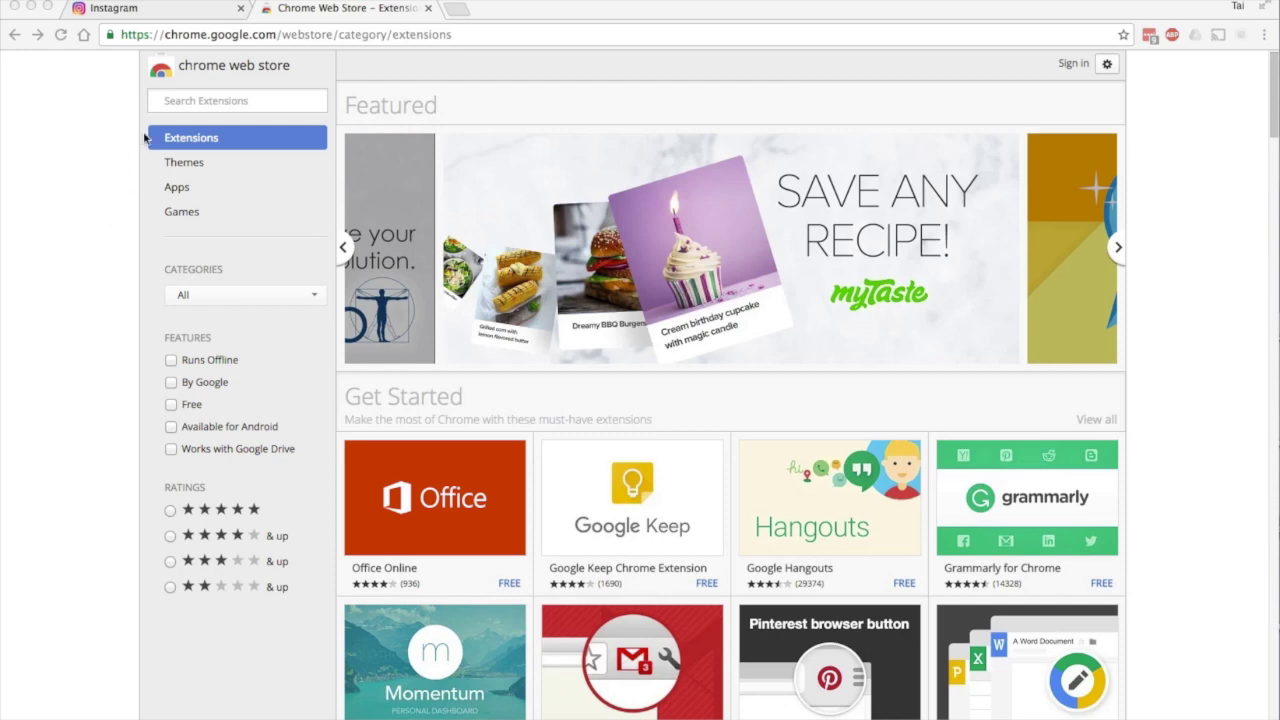
pyautogui.scroll(1, 400, 52)
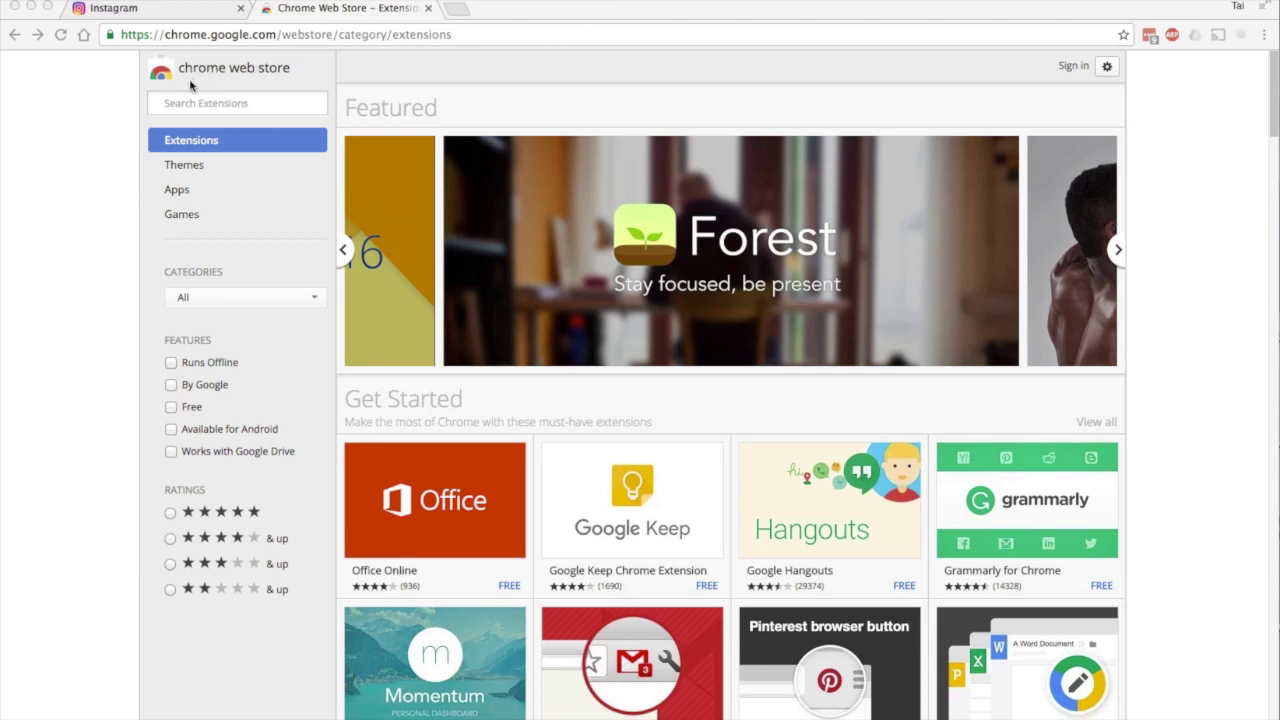
pyautogui.write('ig story')
pyautogui.press('Return')
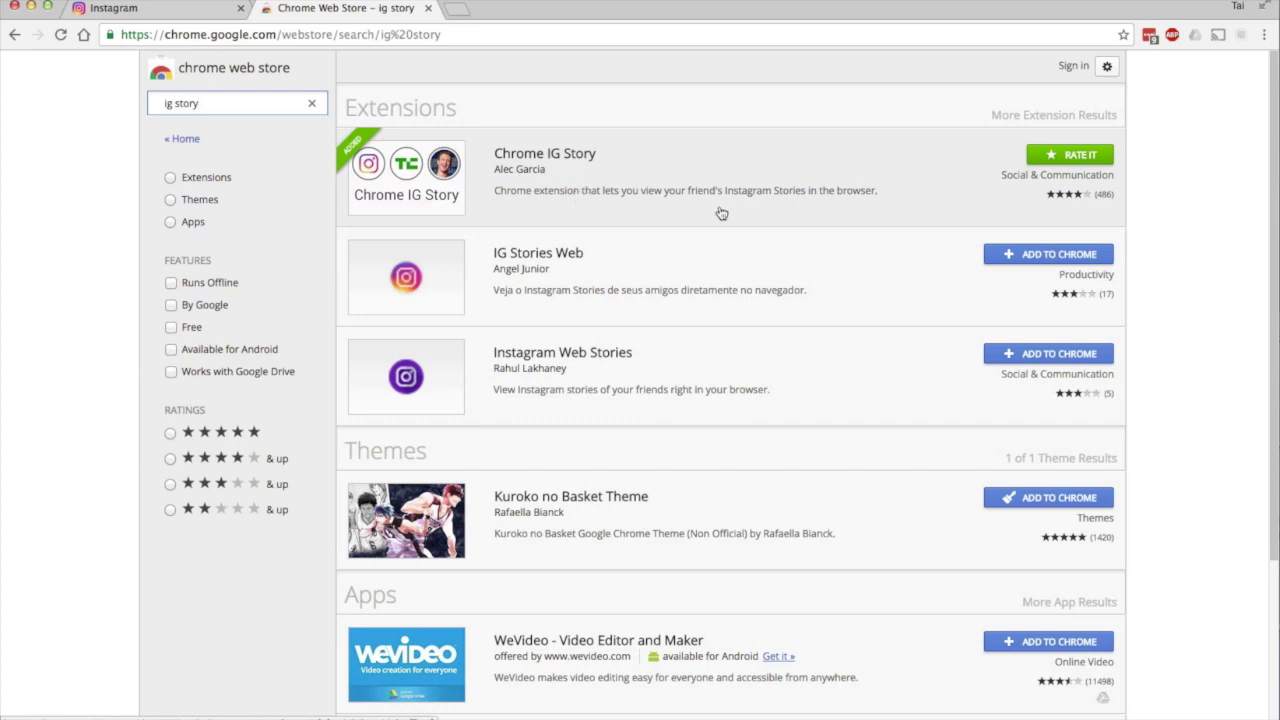
pyautogui.click(851, 207)
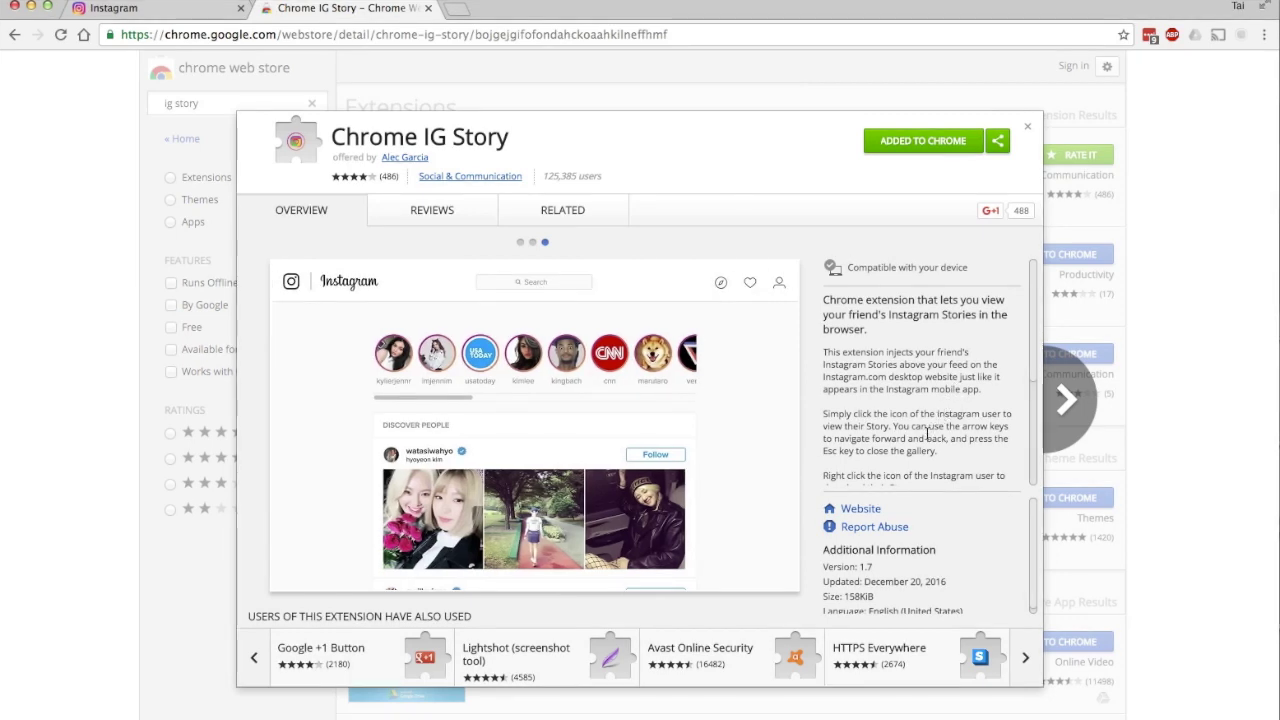
# Read the Chrome IG Story description and check the options offered by the installed extension's browser icon
pyautogui.scroll(-1, 927, 435)
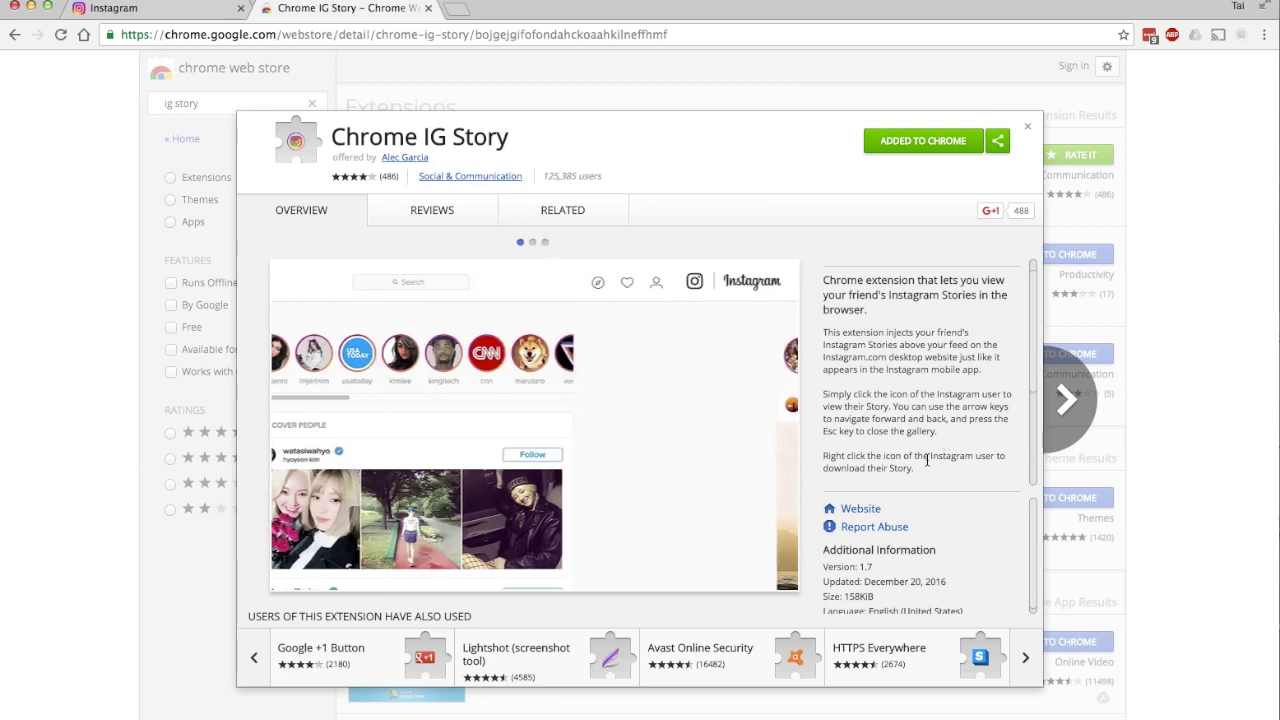
pyautogui.scroll(-3, 927, 465)
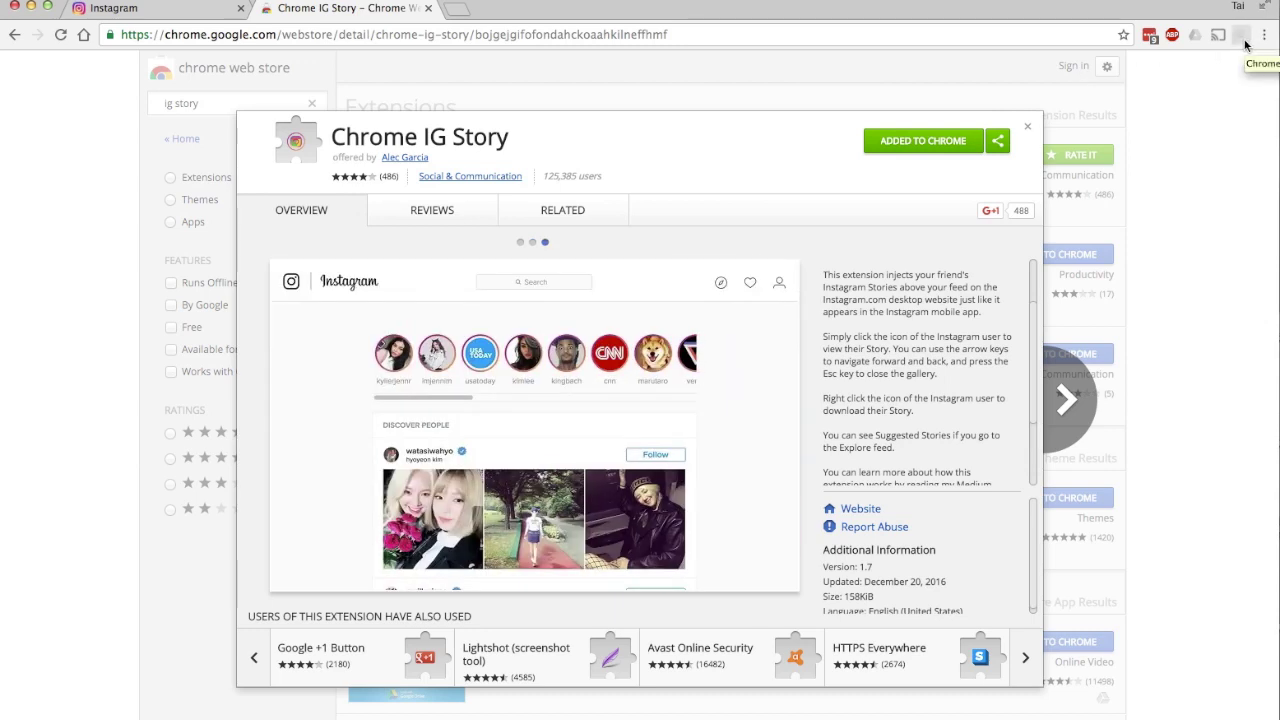
pyautogui.rightClick(1245, 41)
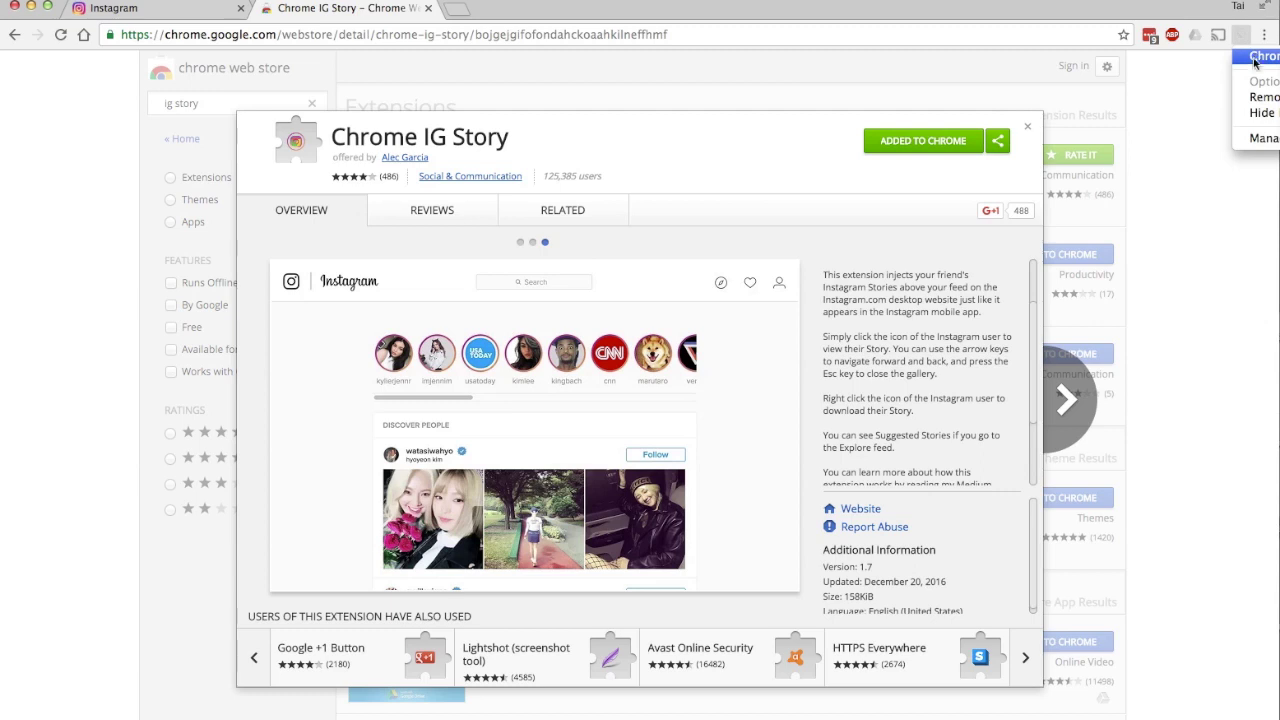
pyautogui.click(1219, 72)
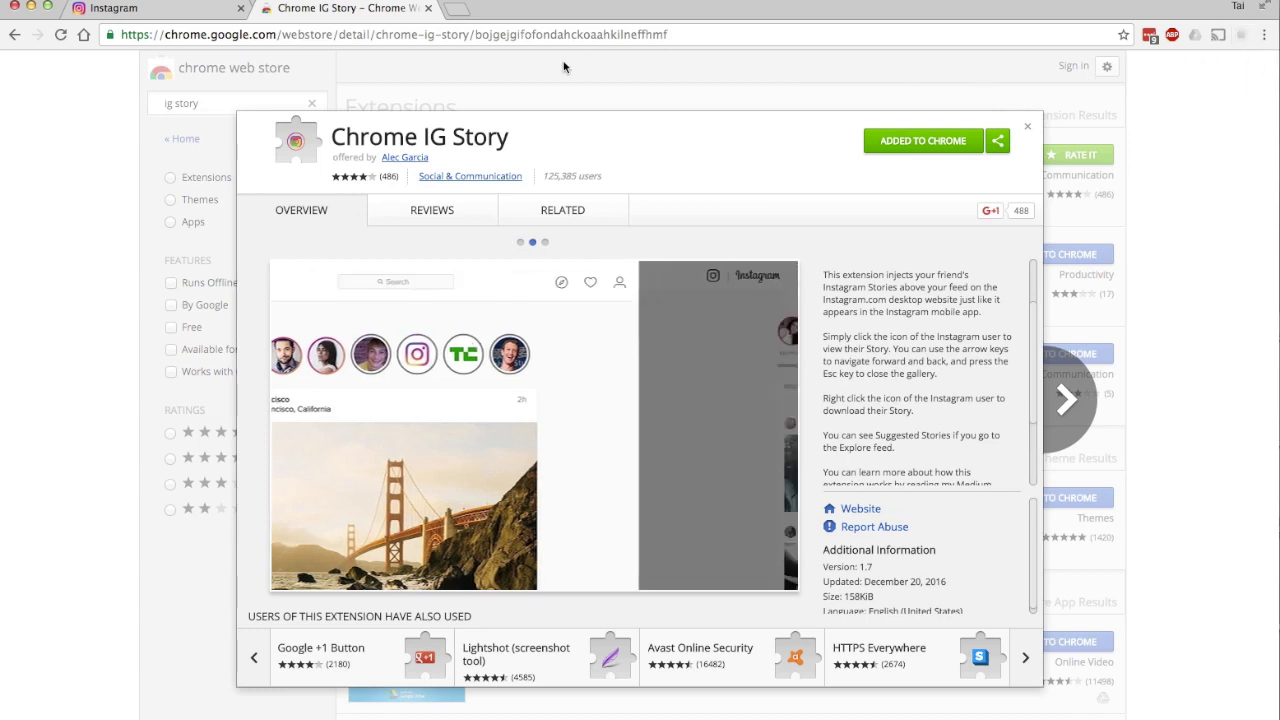
# Switch to the open Instagram page and browse the row of stories above the feed, returning to its start
pyautogui.click(170, 11)
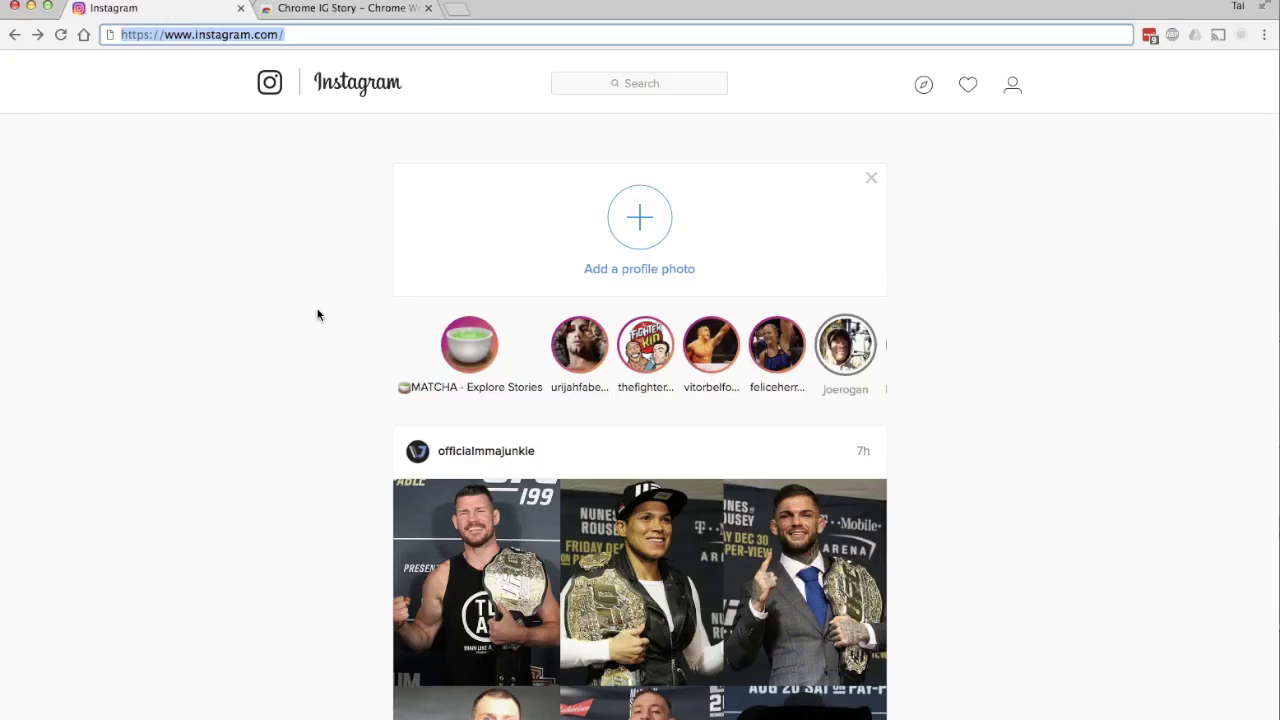
pyautogui.scroll(-2, 318, 315)
pyautogui.scroll(2, 318, 315)
pyautogui.hscroll(10, 814, 362)
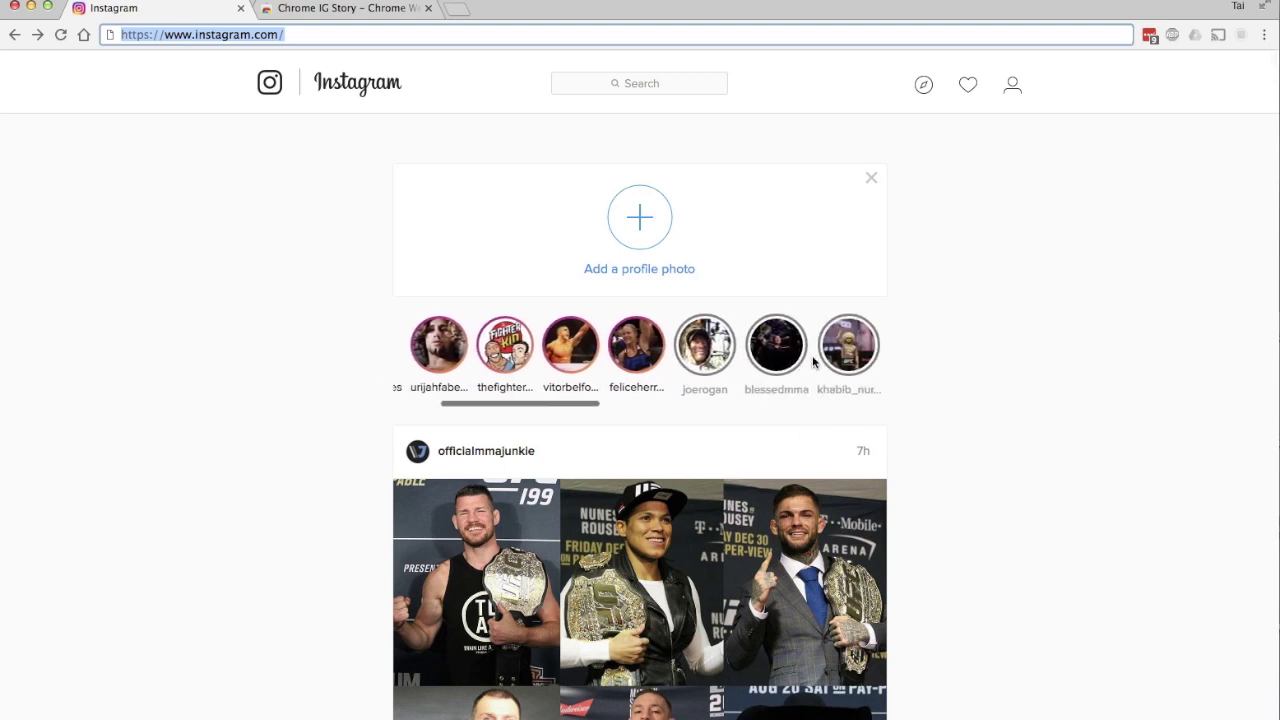
pyautogui.hscroll(8, 814, 362)
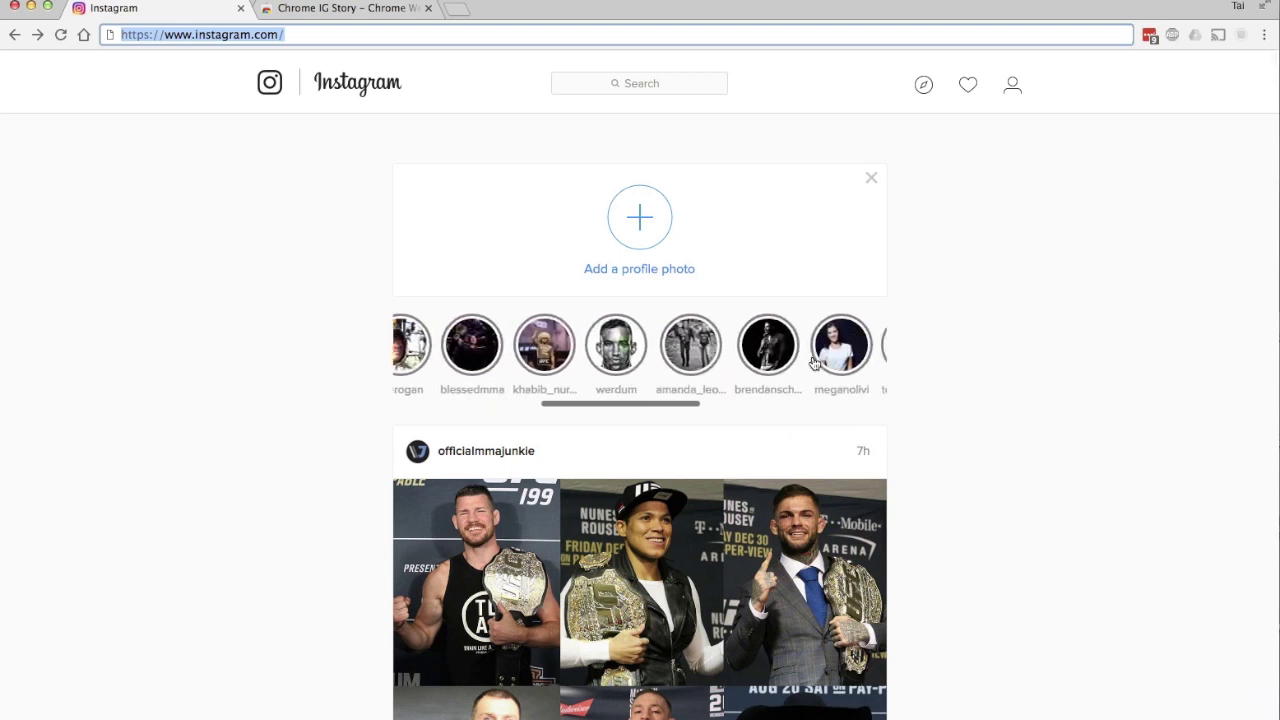
pyautogui.hscroll(8, 814, 362)
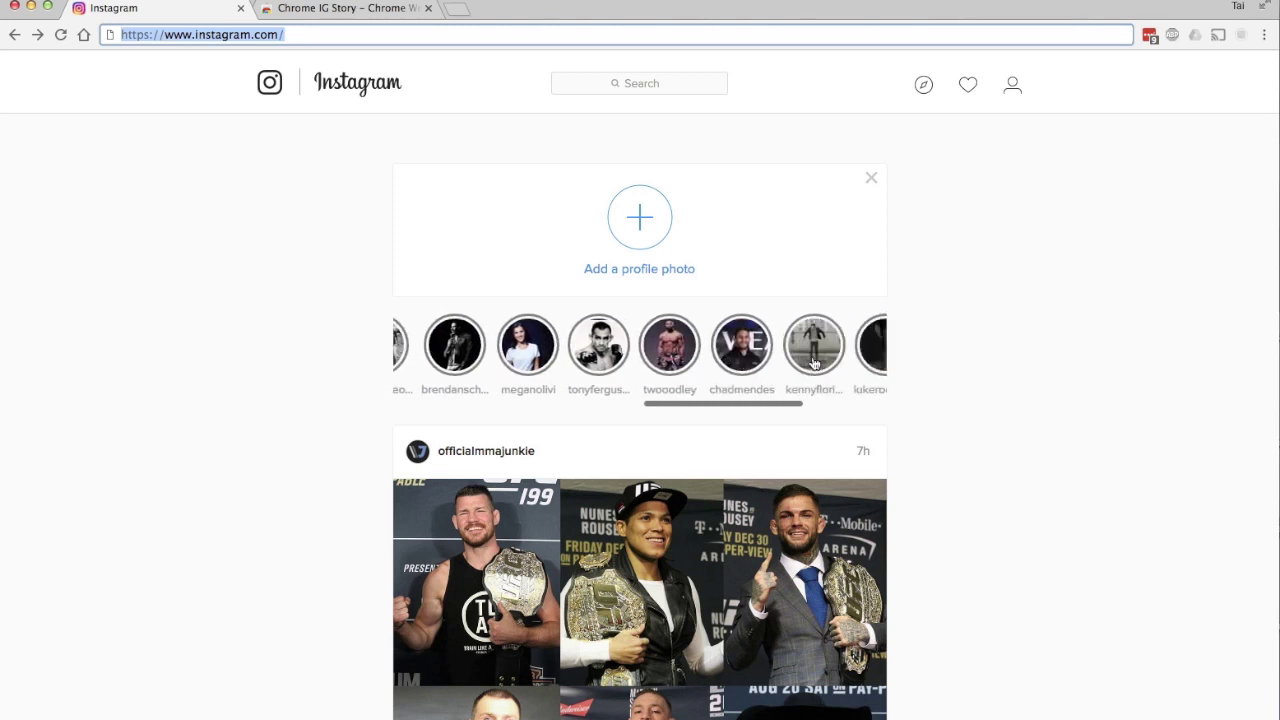
pyautogui.hscroll(-20, 814, 362)
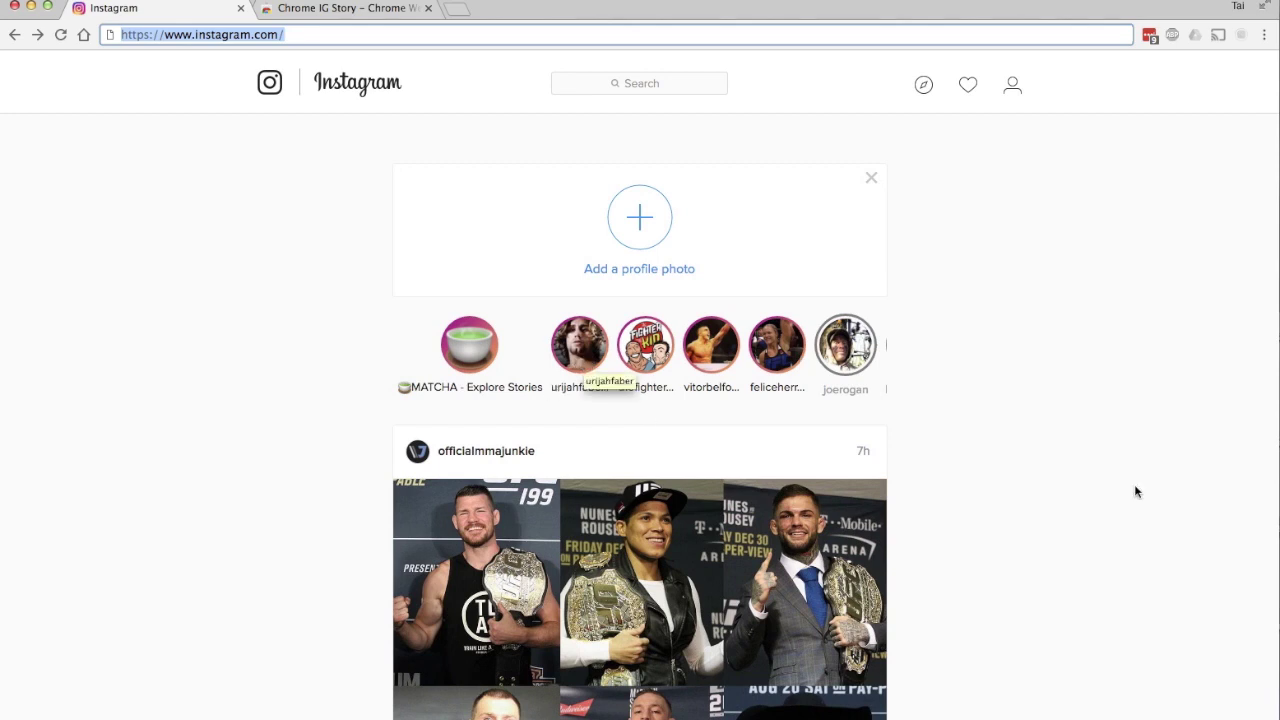
# Reload the Instagram home page
pyautogui.click(333, 36)
pyautogui.write('?hl=en')
pyautogui.press('Return')
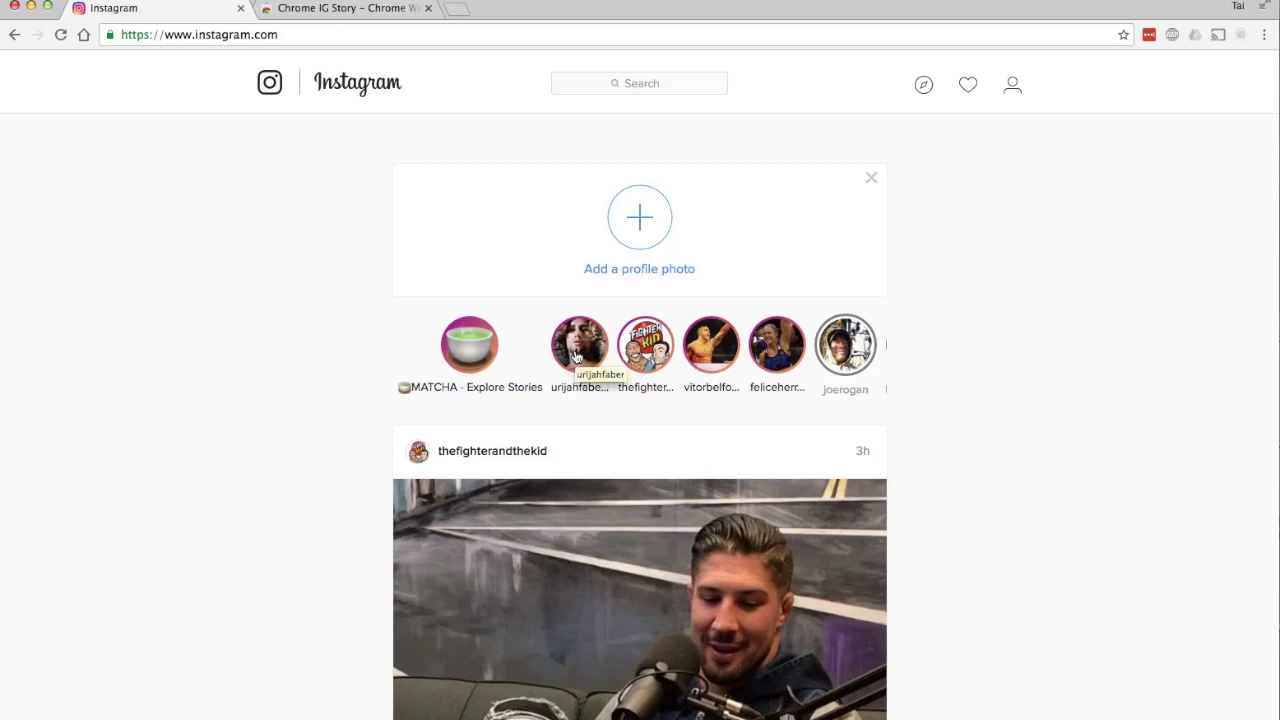
# View the urijahfaber story through its third item and close the story viewer
pyautogui.click(564, 386)
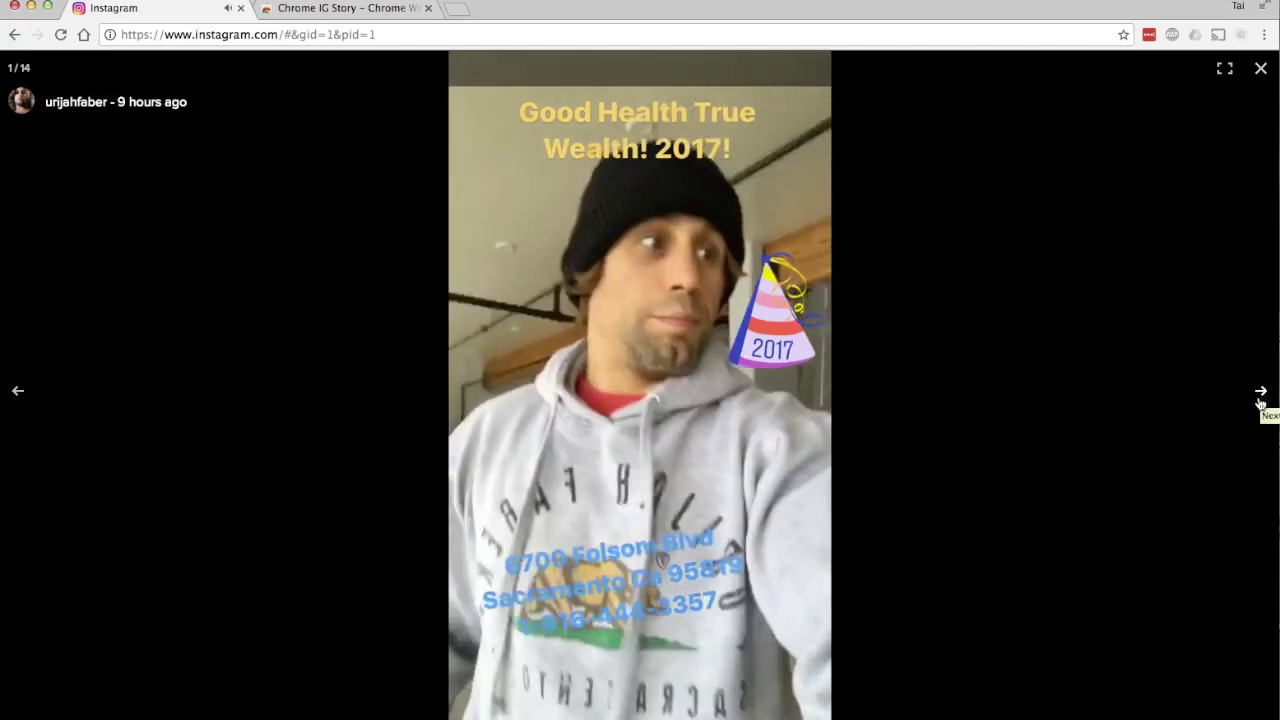
pyautogui.click(1261, 397)
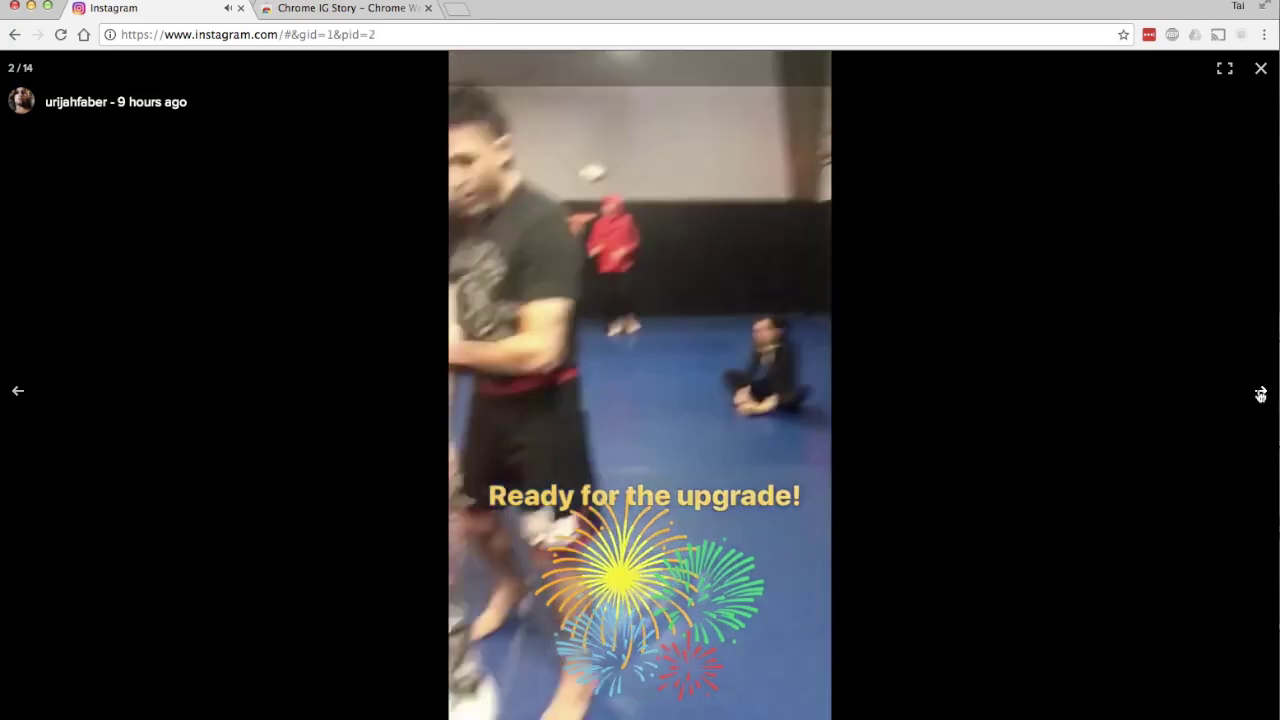
pyautogui.click(1242, 416)
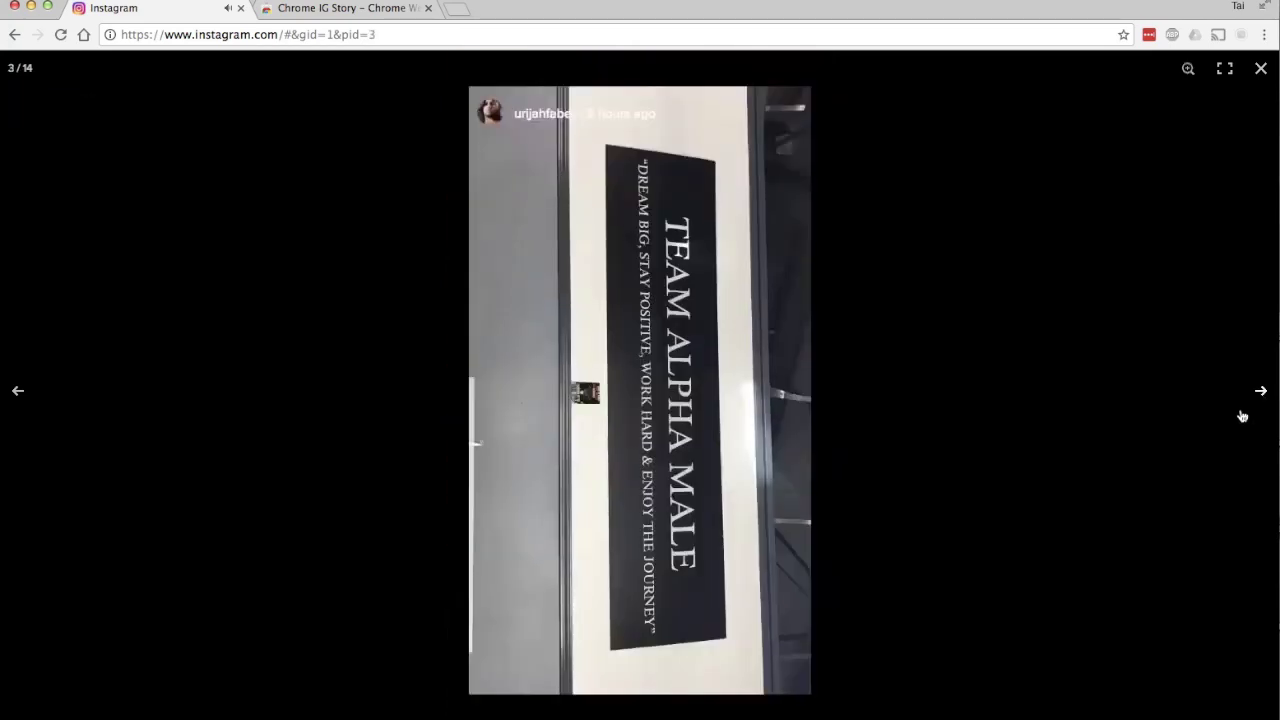
pyautogui.click(1260, 70)
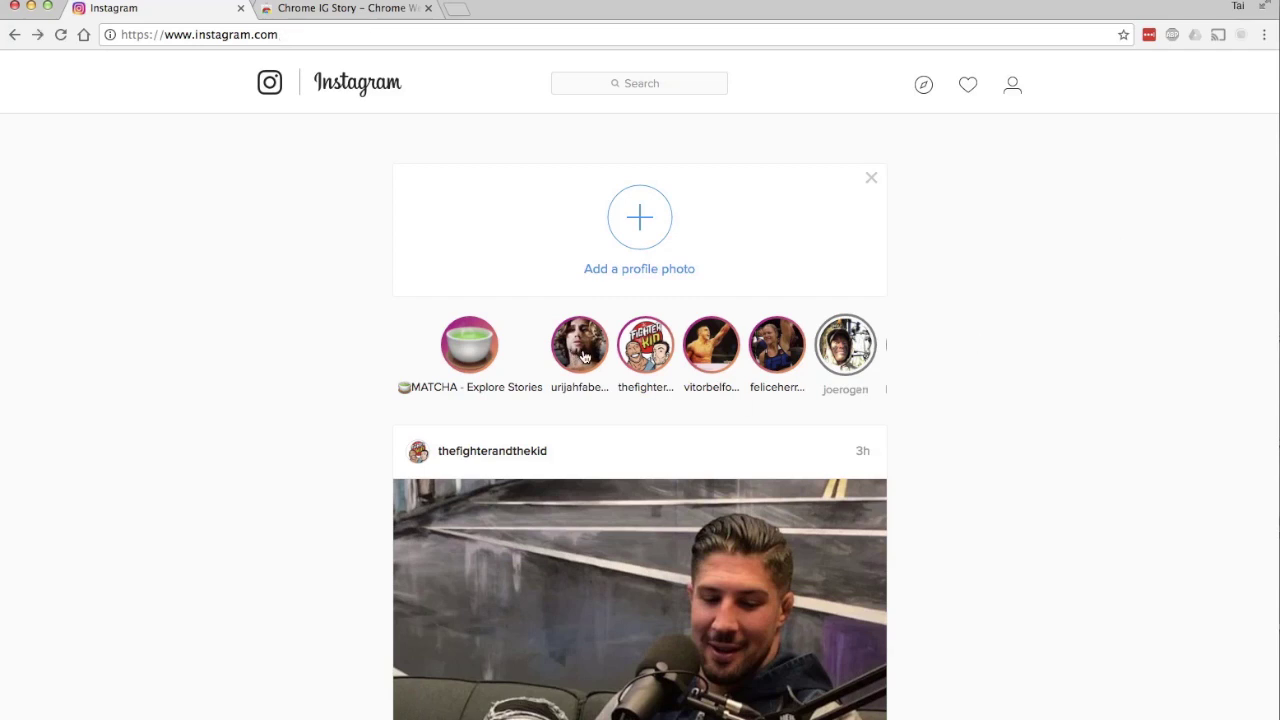
# Download the urijahfaber story from its icon in the stories row
pyautogui.moveTo(586, 358)
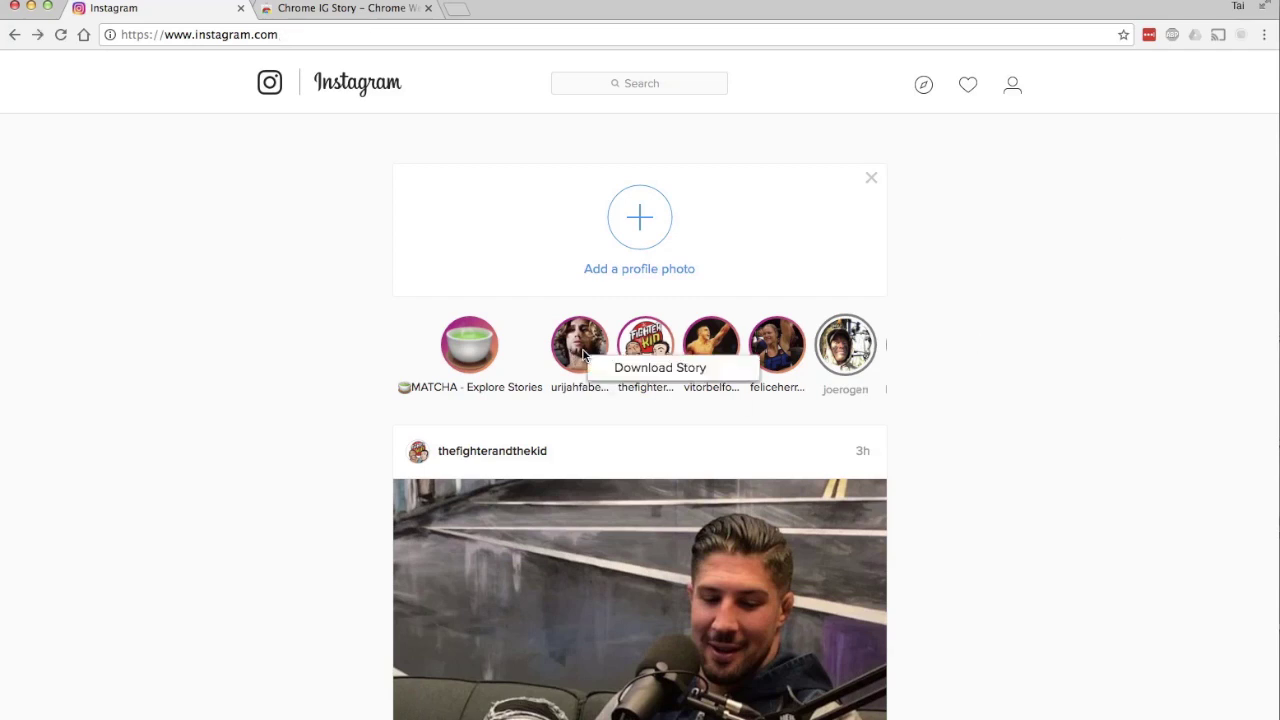
pyautogui.click(729, 372)
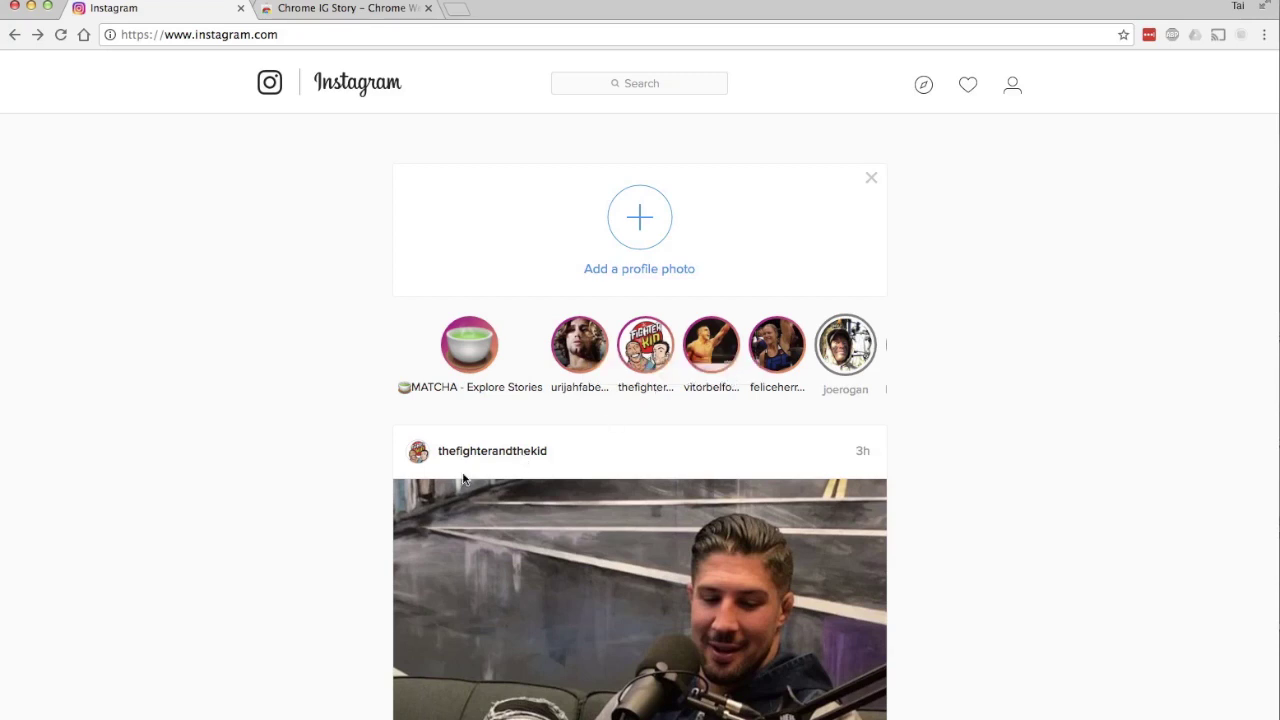
pyautogui.scroll(-1, 463, 480)
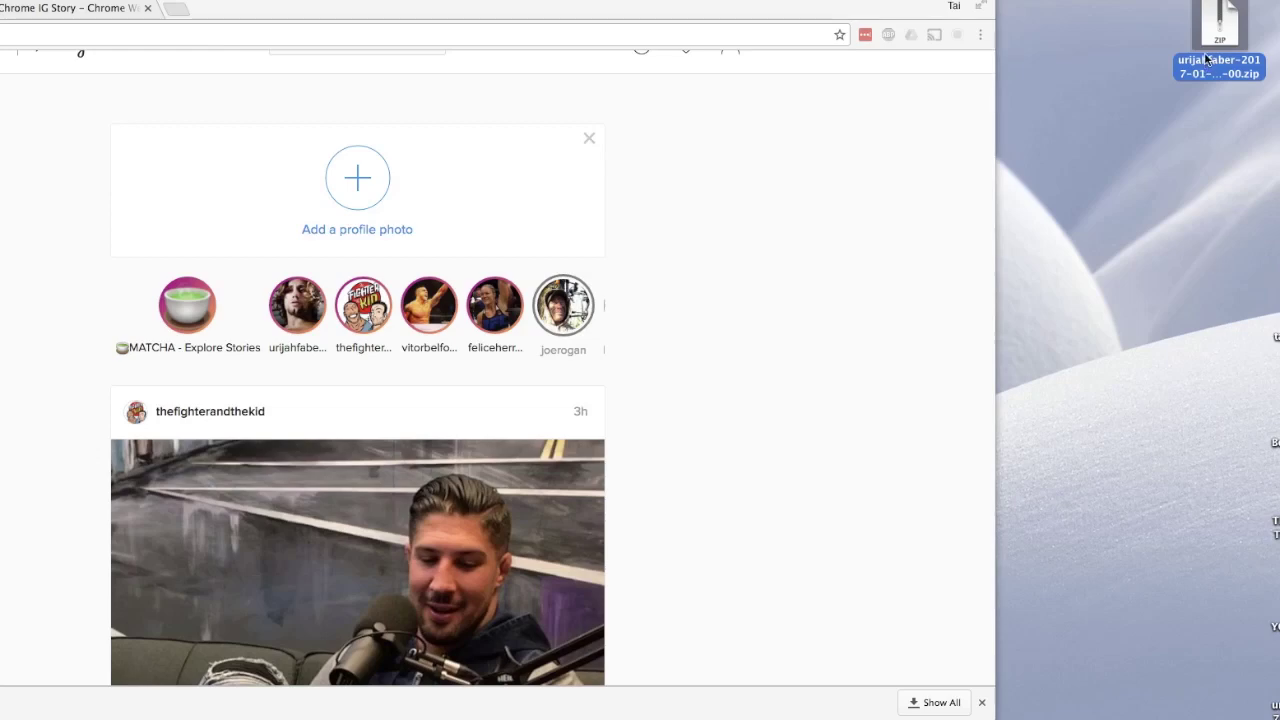
# Open the extracted urijahfaber story folder on the desktop and reposition its window to examine the downloaded files
pyautogui.click(1207, 106)
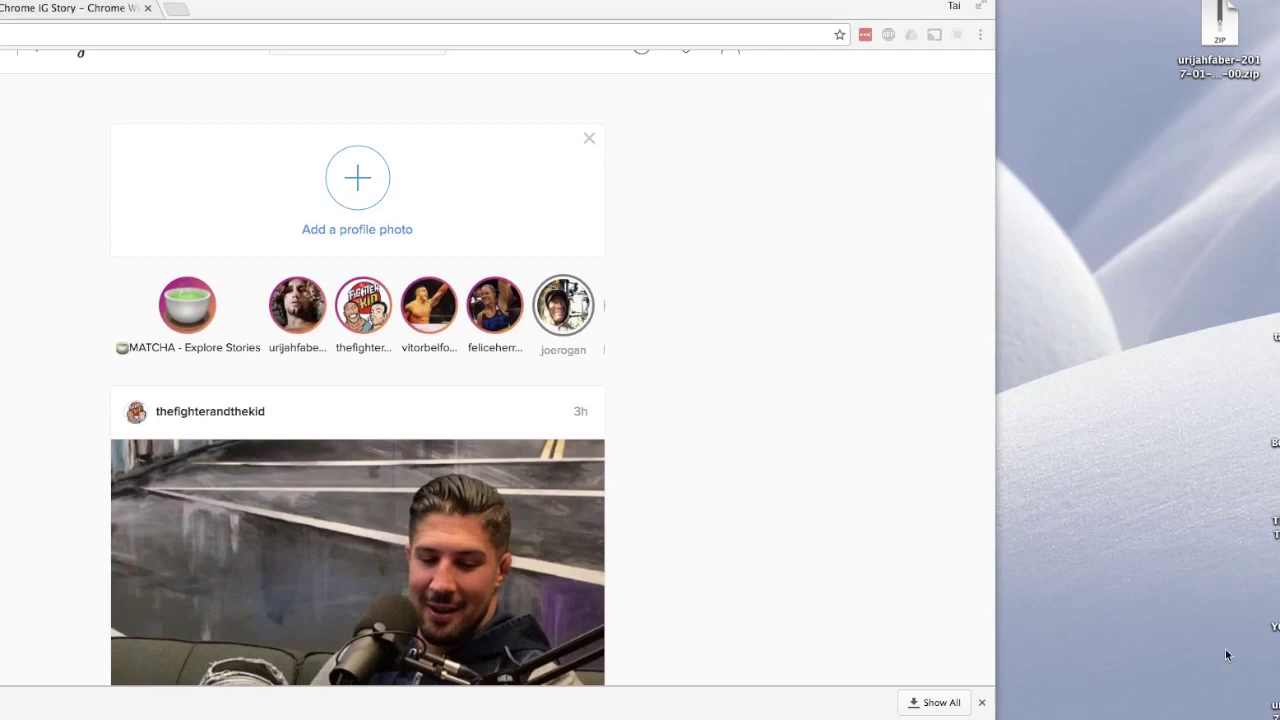
pyautogui.click(1273, 707)
pyautogui.press('super+o')
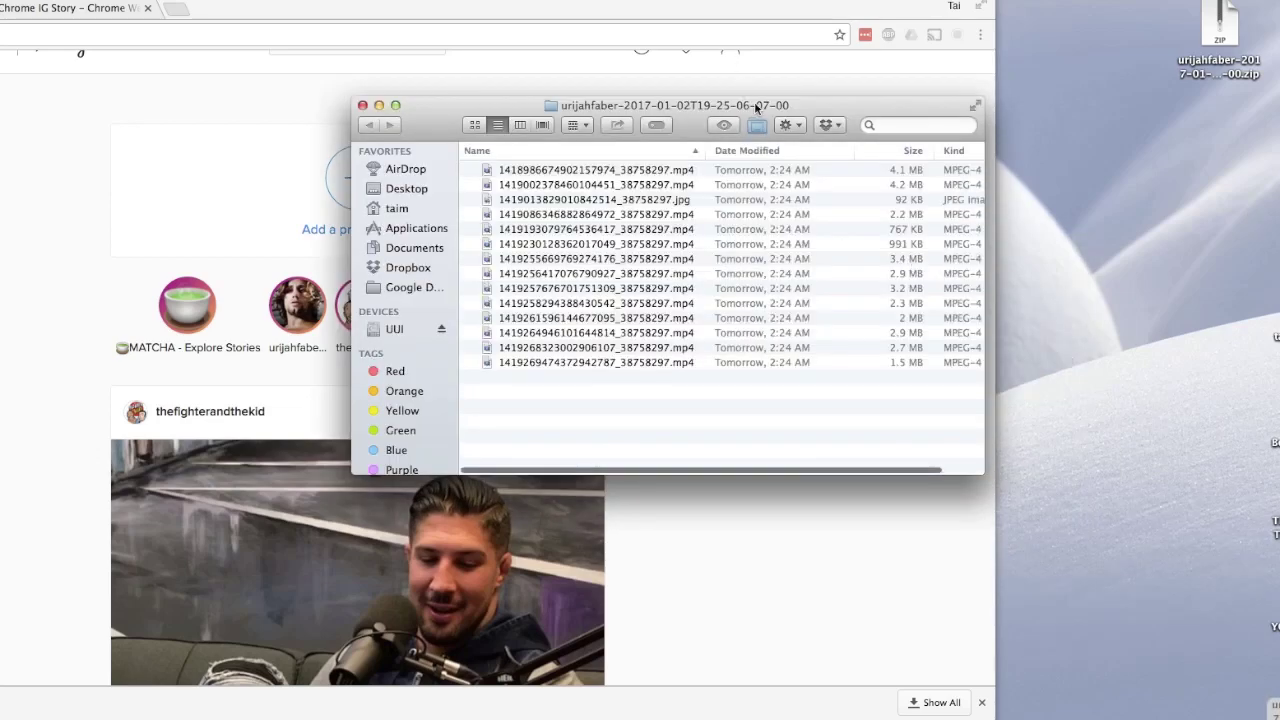
pyautogui.moveTo(756, 102); pyautogui.dragTo(878, 71)
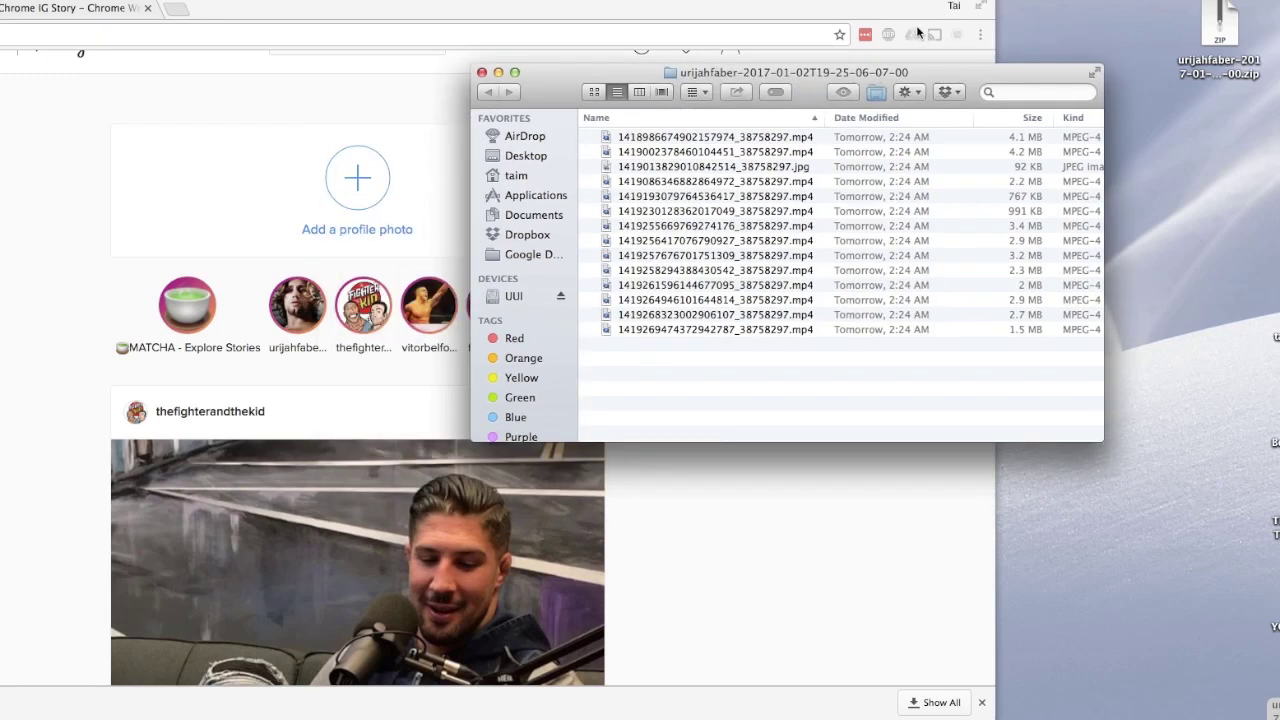
pyautogui.moveTo(917, 33); pyautogui.dragTo(916, 28)
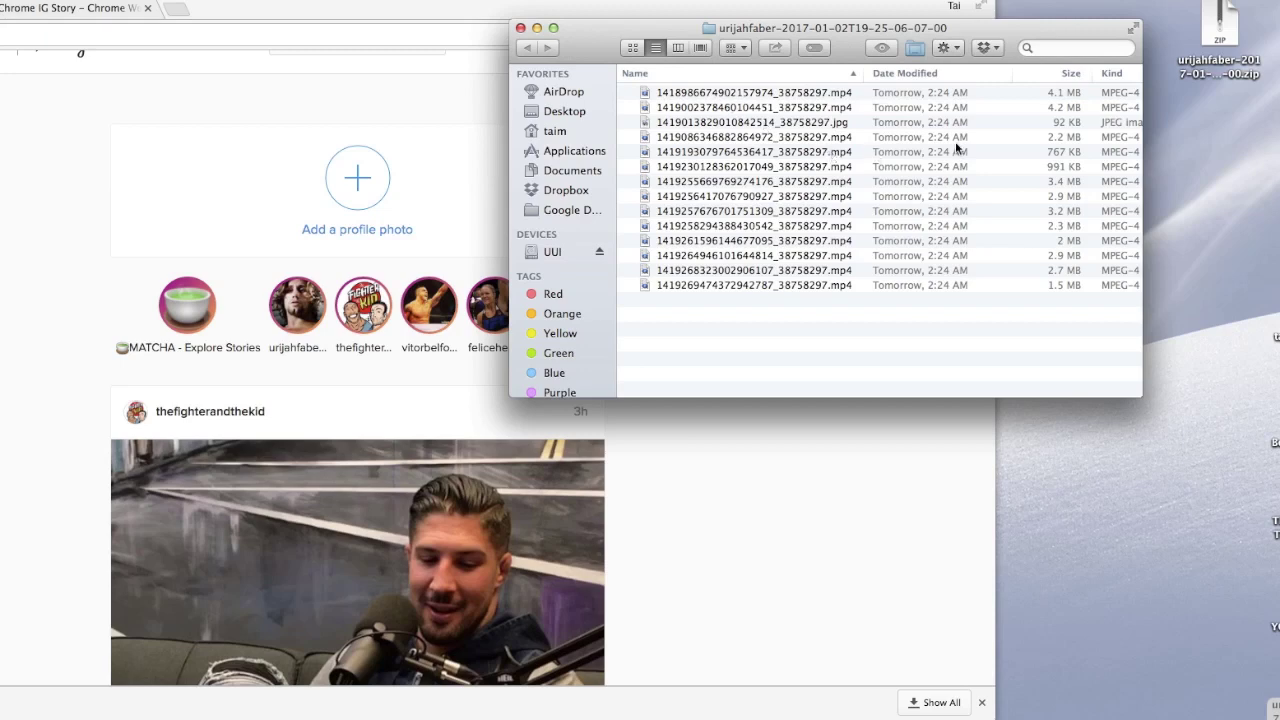
pyautogui.hscroll(1, 1066, 127)
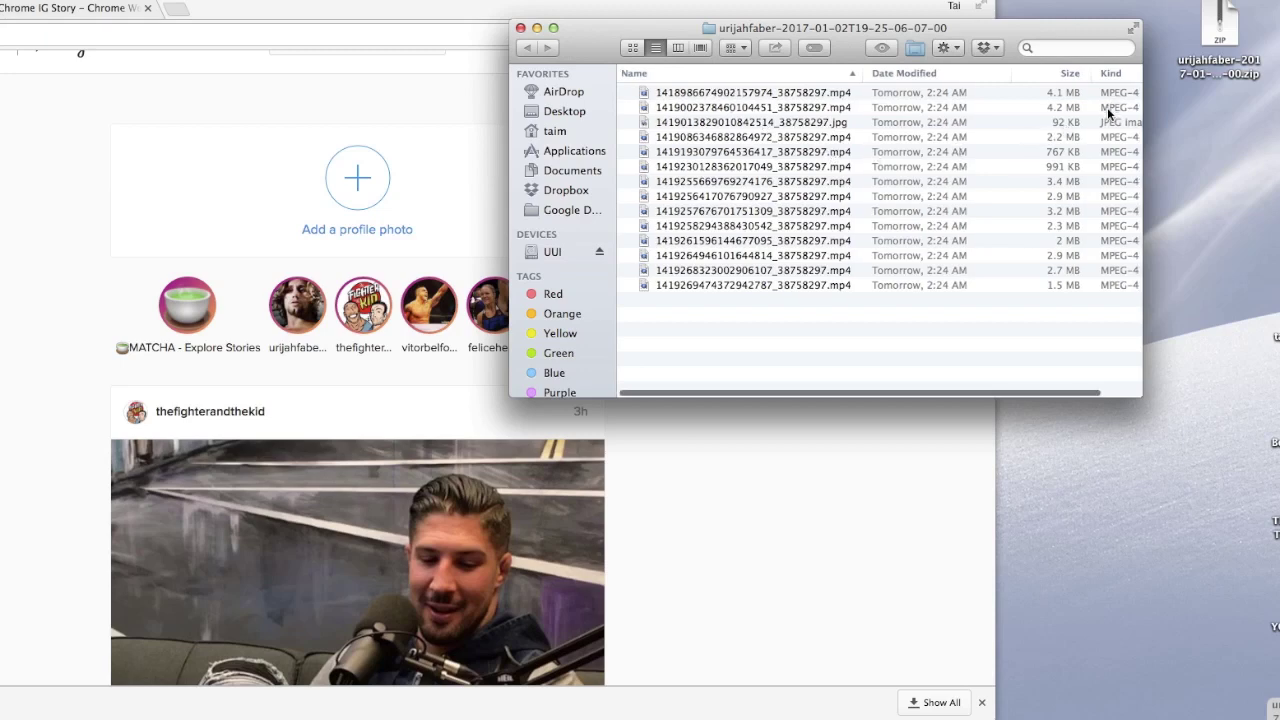